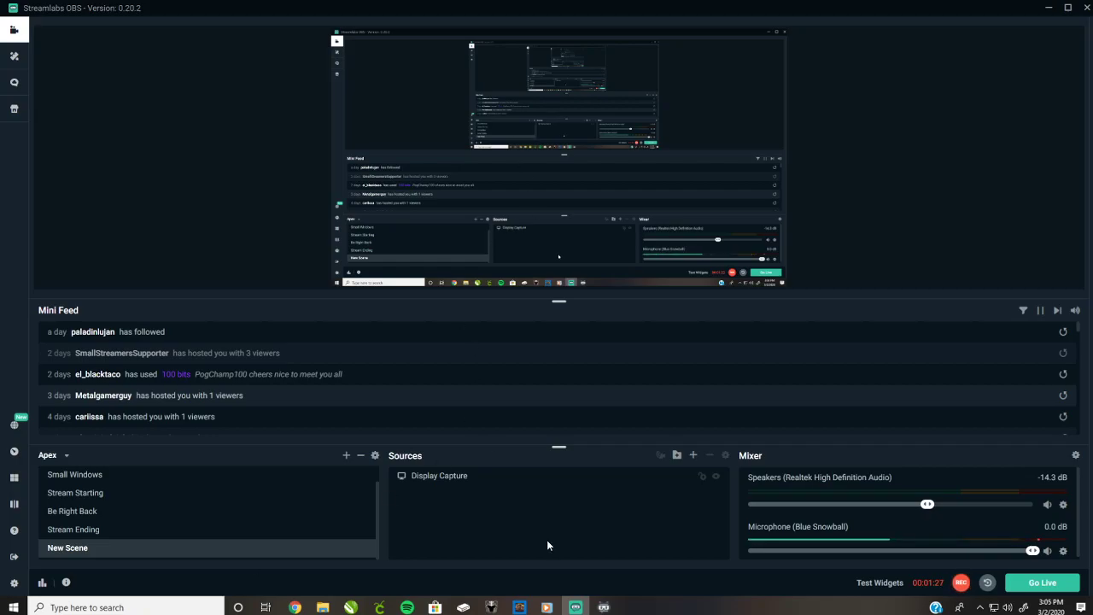
- Add a new Text (GDI+) source named 'Text (GDI+) (1)' to New Scene
click(695, 457)
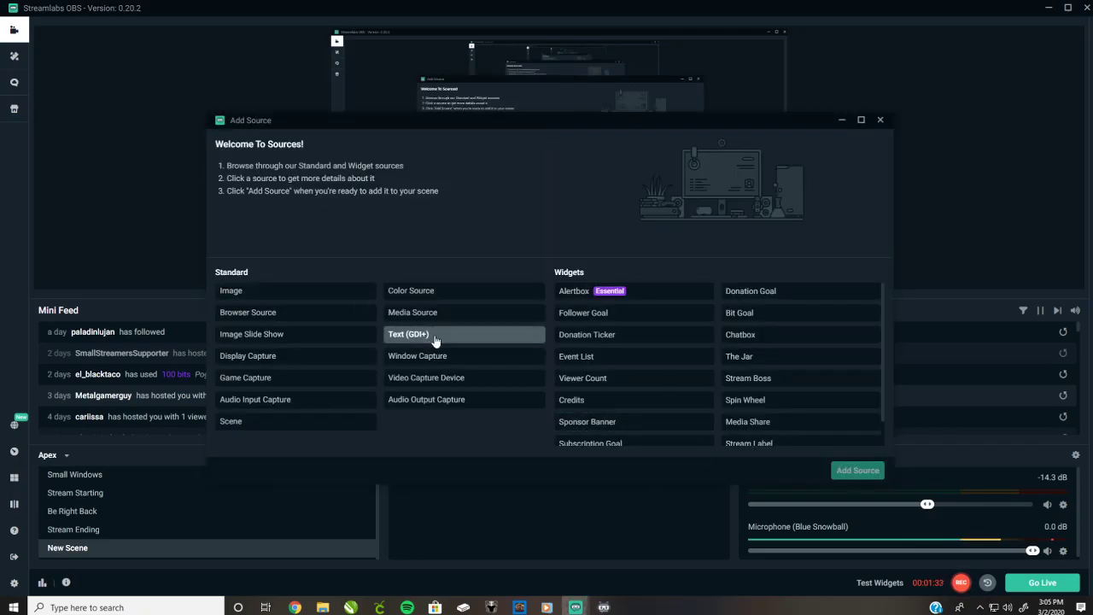
click(435, 340)
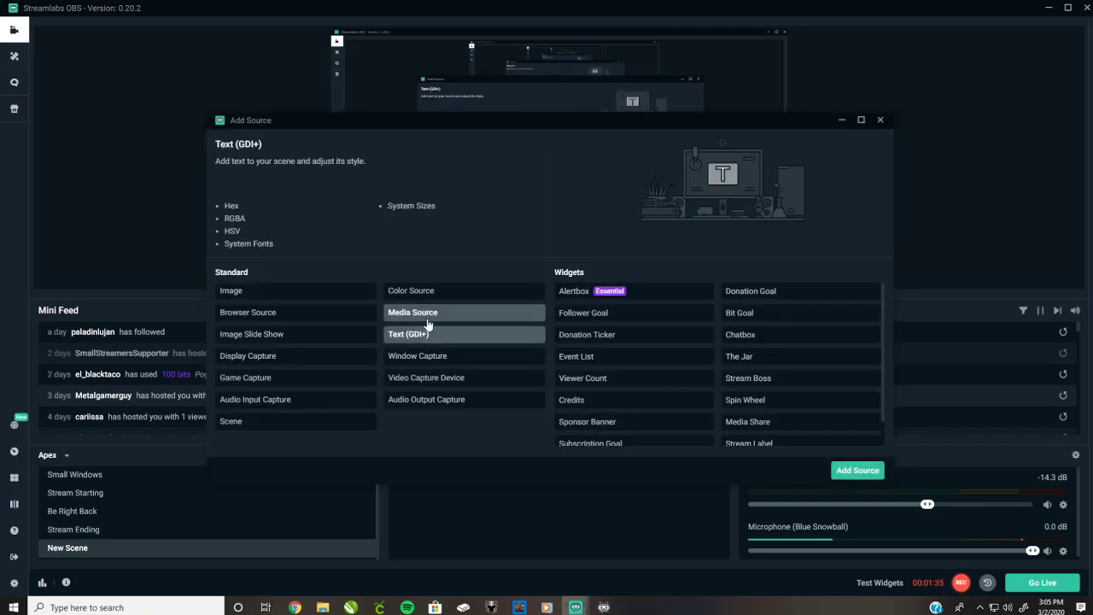
click(858, 471)
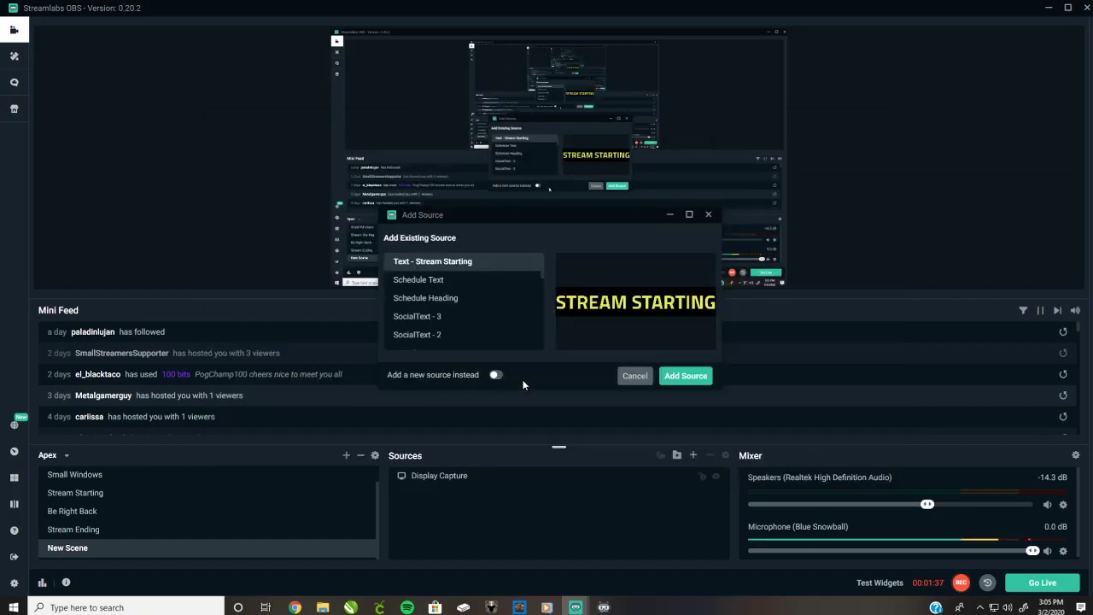
click(497, 374)
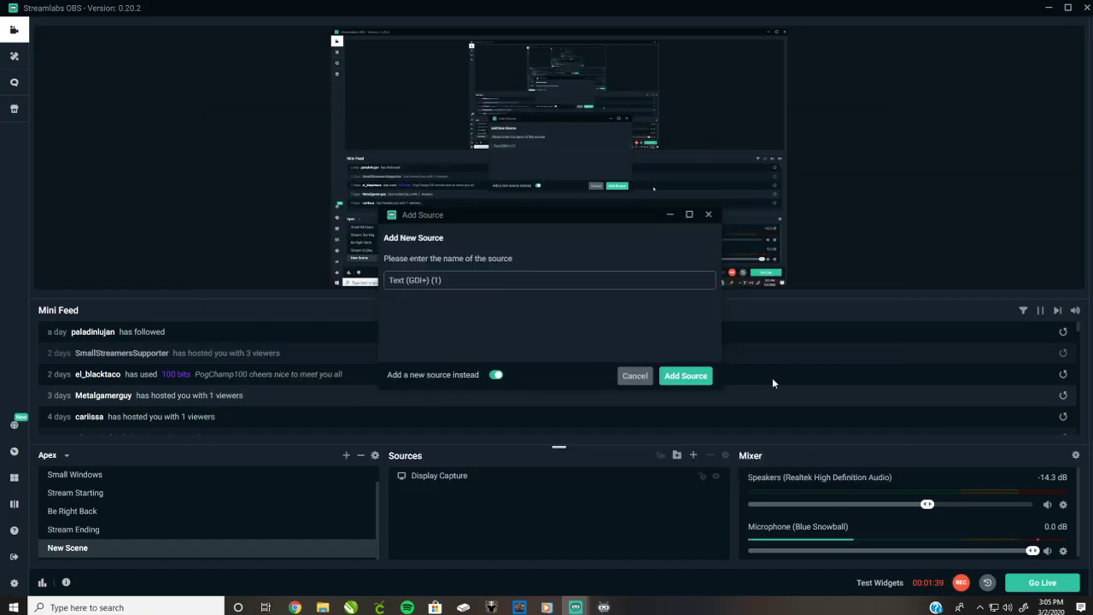
click(685, 375)
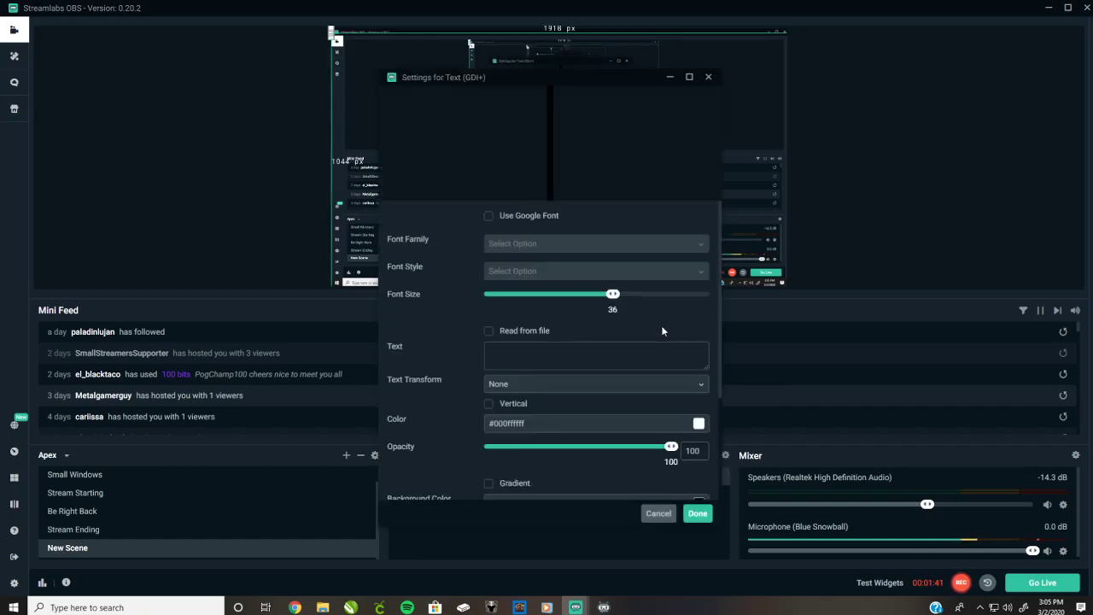
- Make the text source read from the Snip.txt file and confirm its settings
click(489, 331)
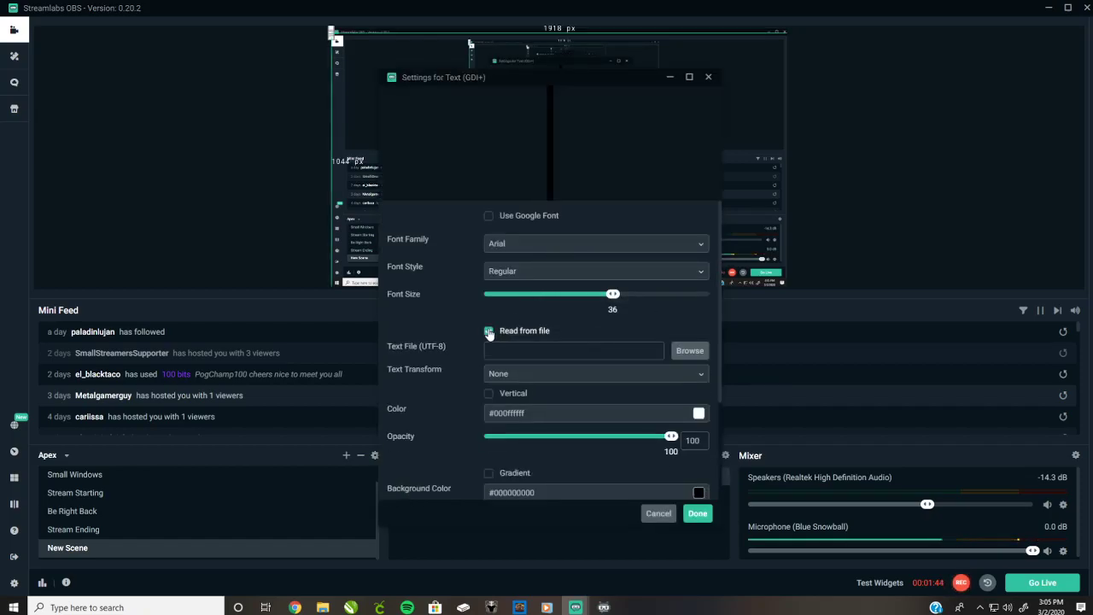
click(688, 351)
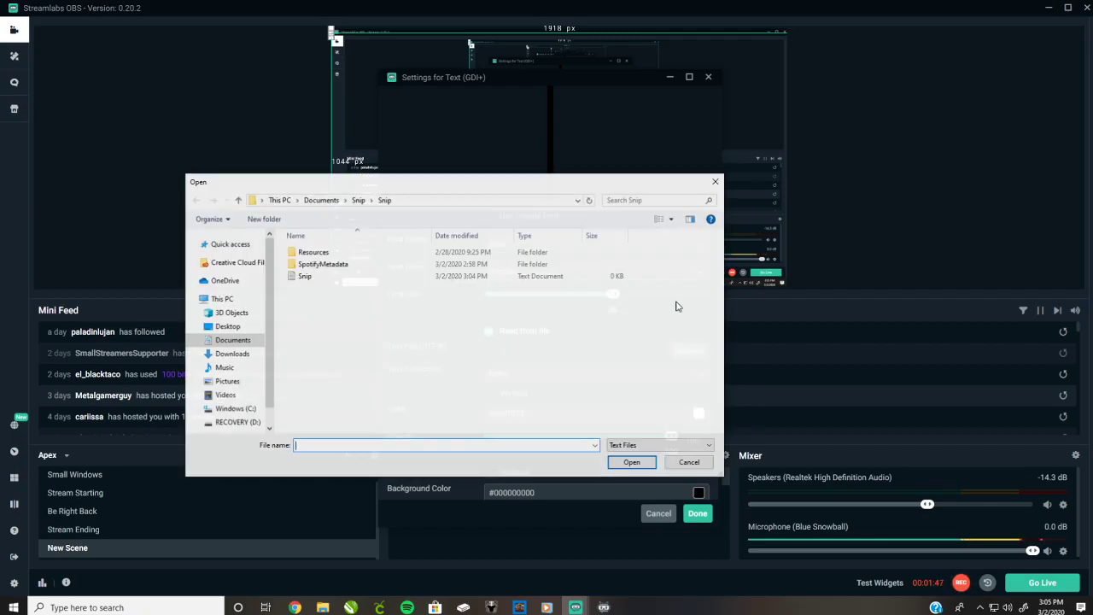
double_click(330, 278)
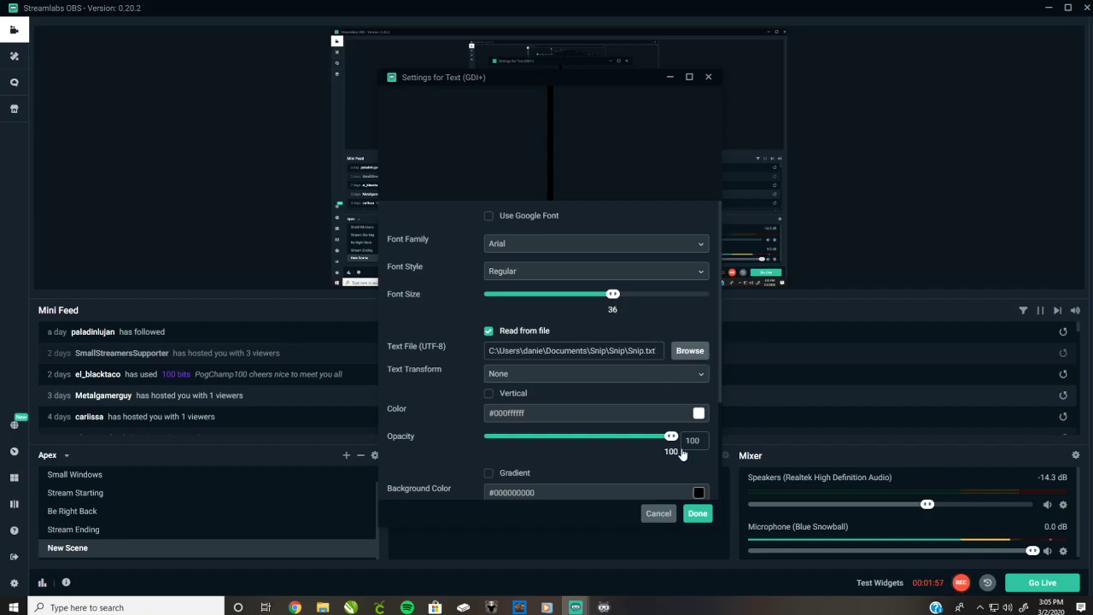
click(698, 514)
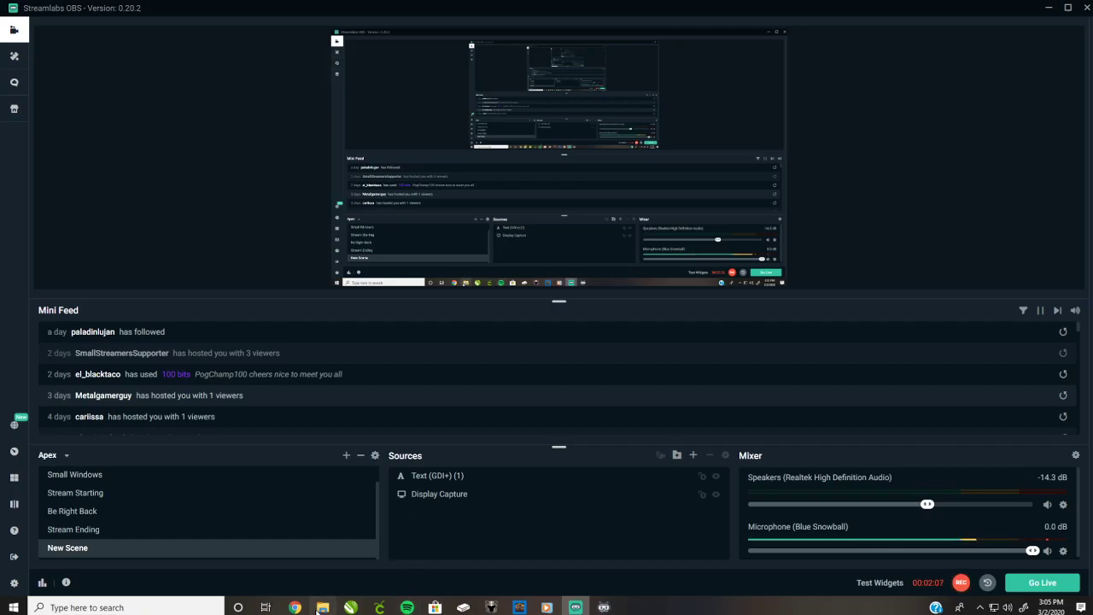
- In File Explorer, go to Documents > Snip > Snip to find Snip.txt
key(super+e)
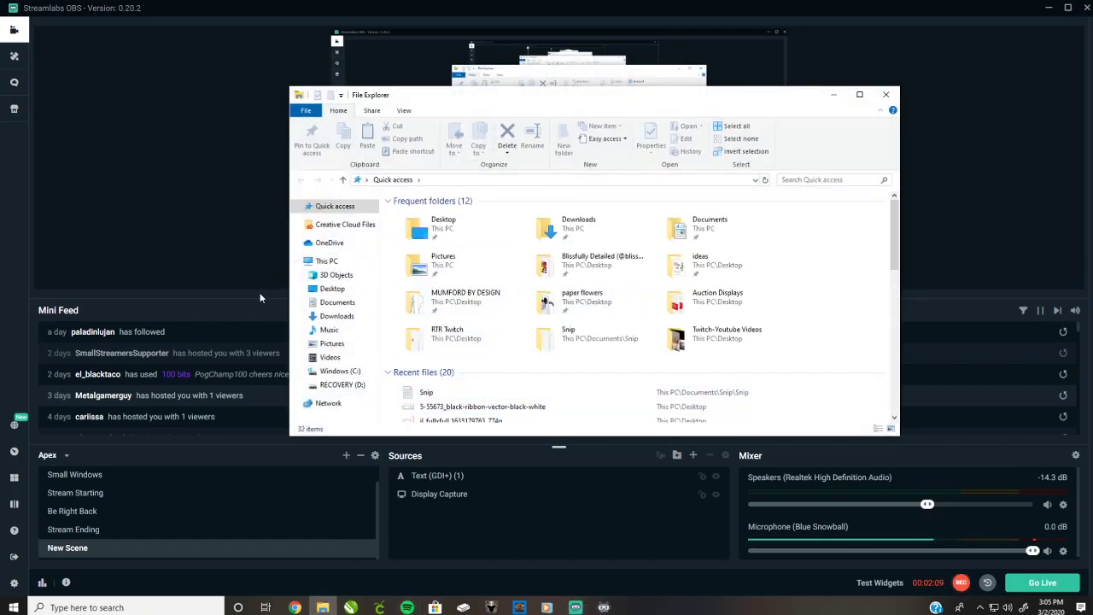
click(332, 290)
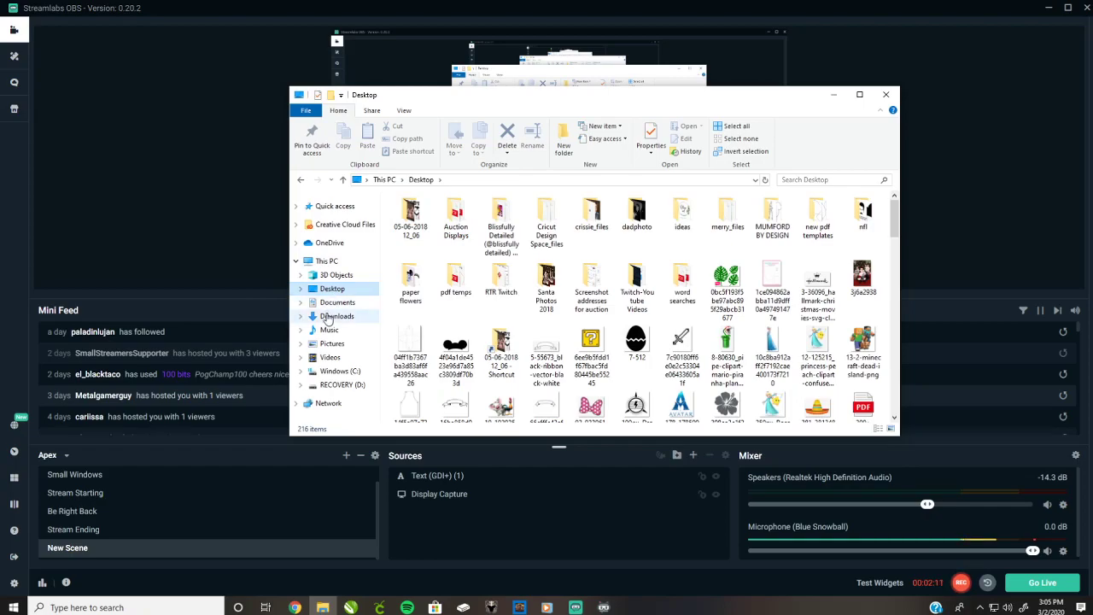
click(330, 295)
click(330, 297)
double_click(609, 303)
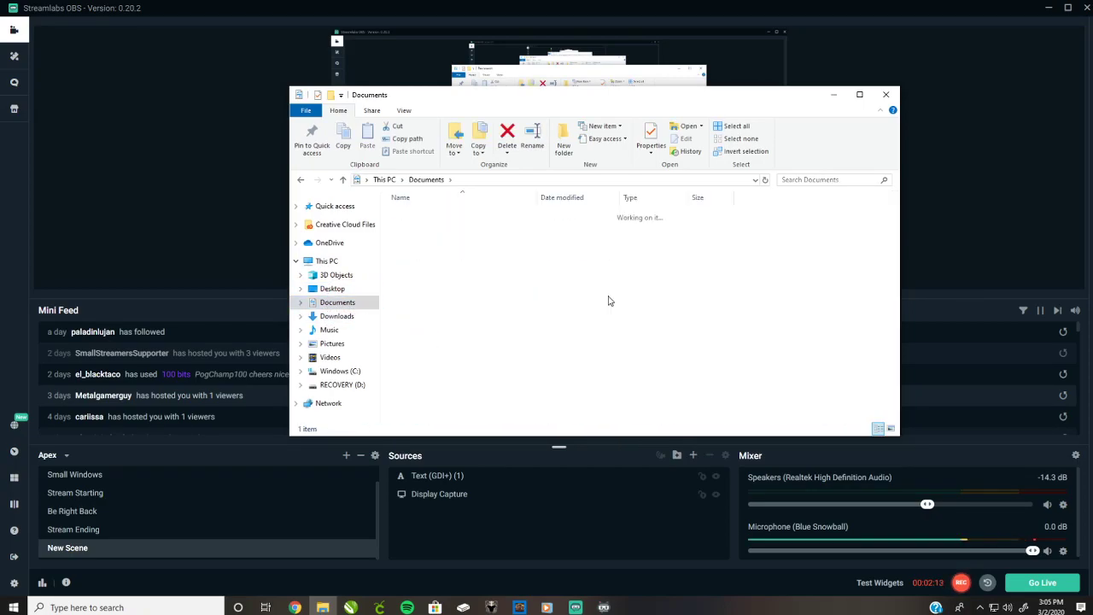
double_click(466, 215)
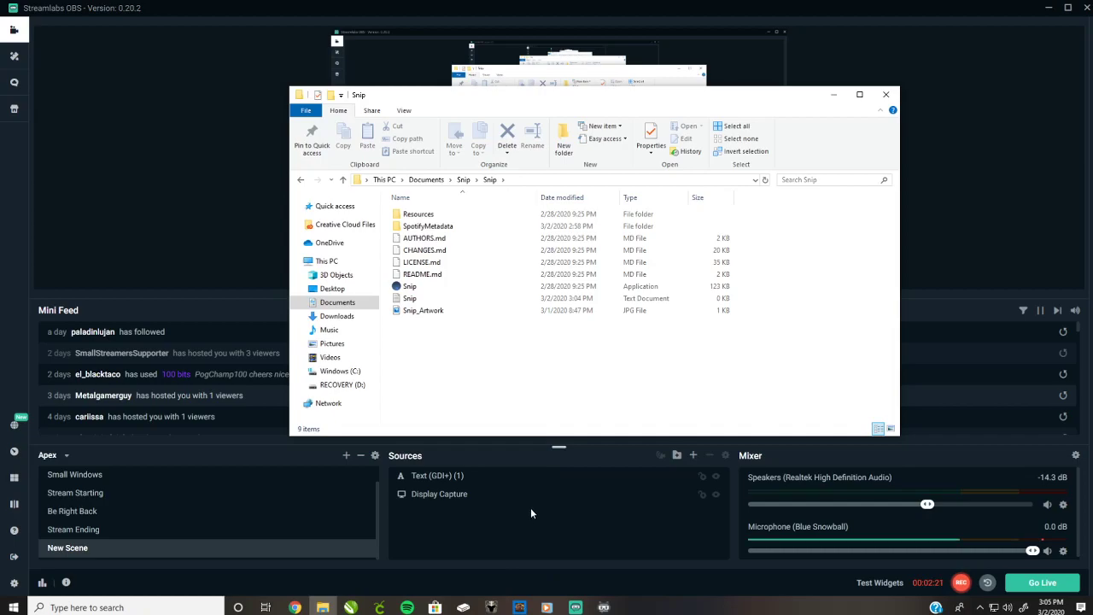
- Start a song playing in Spotify so Snip writes it to Snip.txt
click(407, 608)
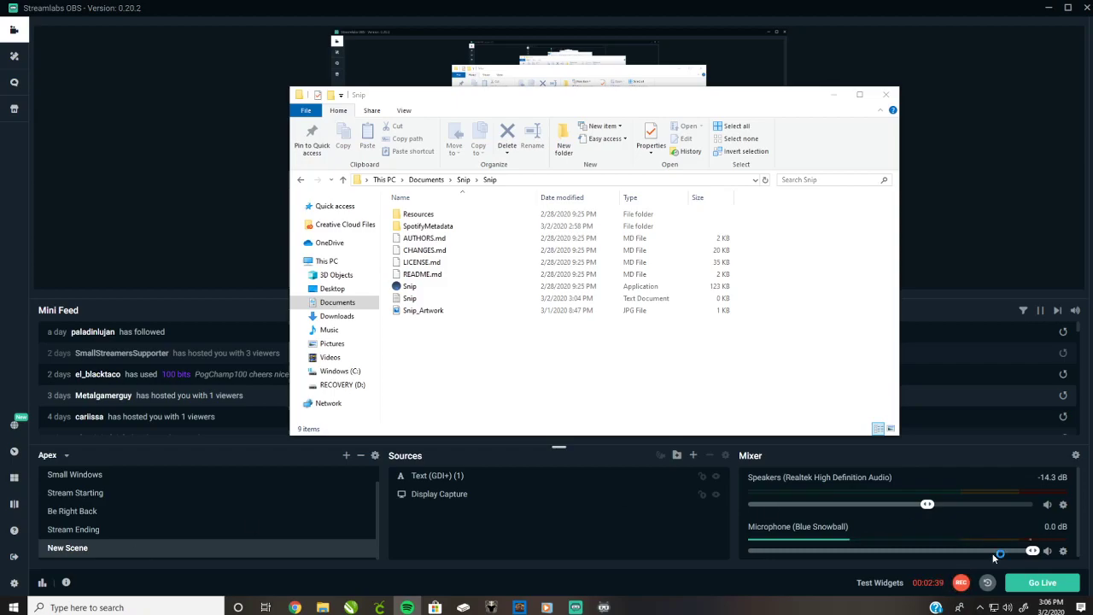
click(1048, 507)
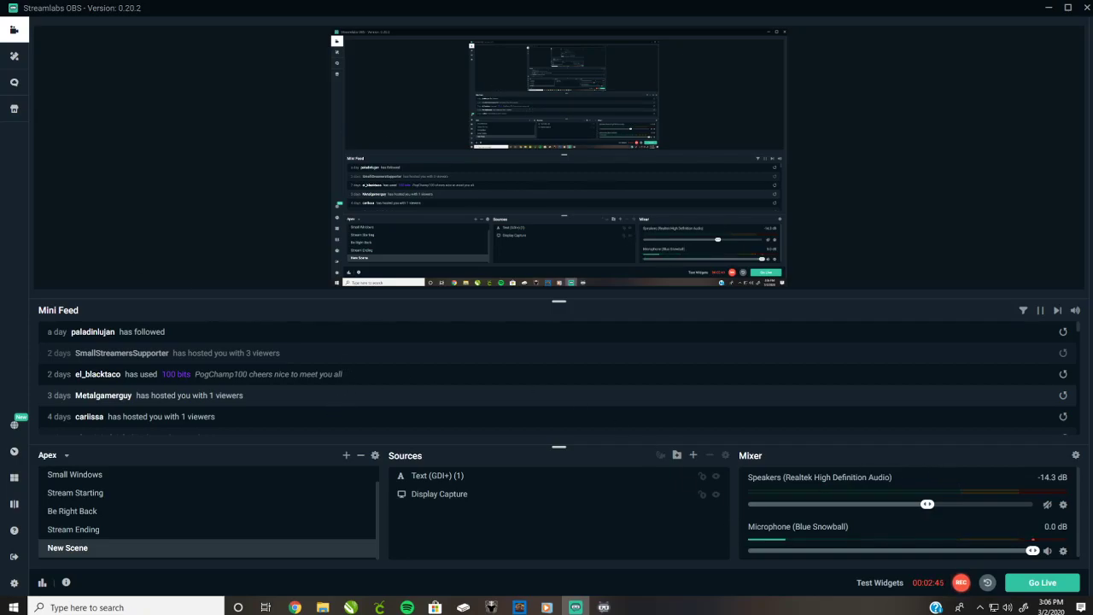
click(314, 610)
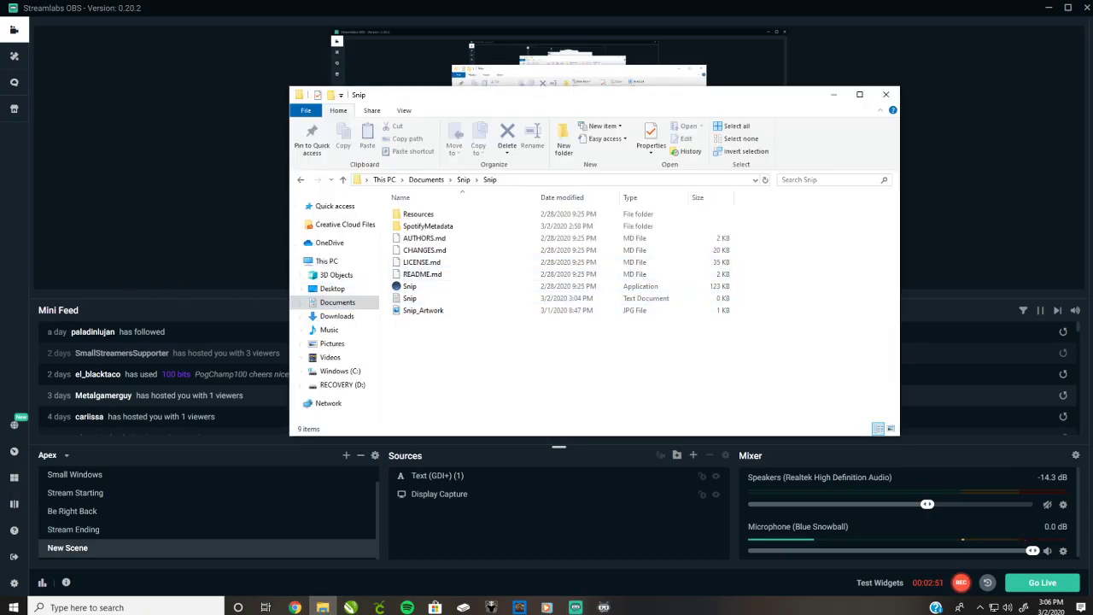
key(alt+Tab)
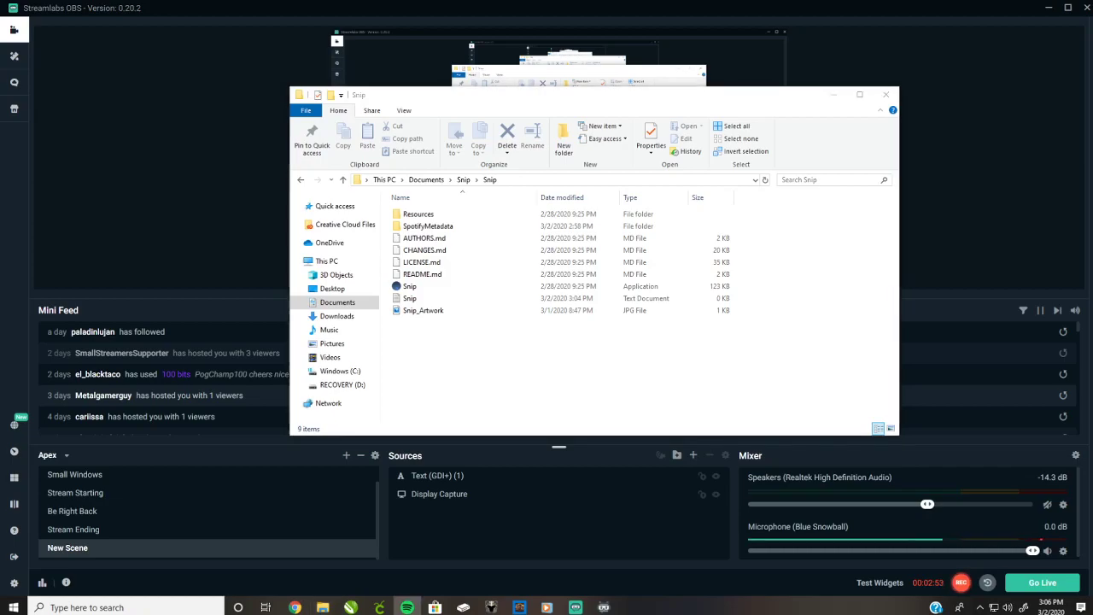
key(space)
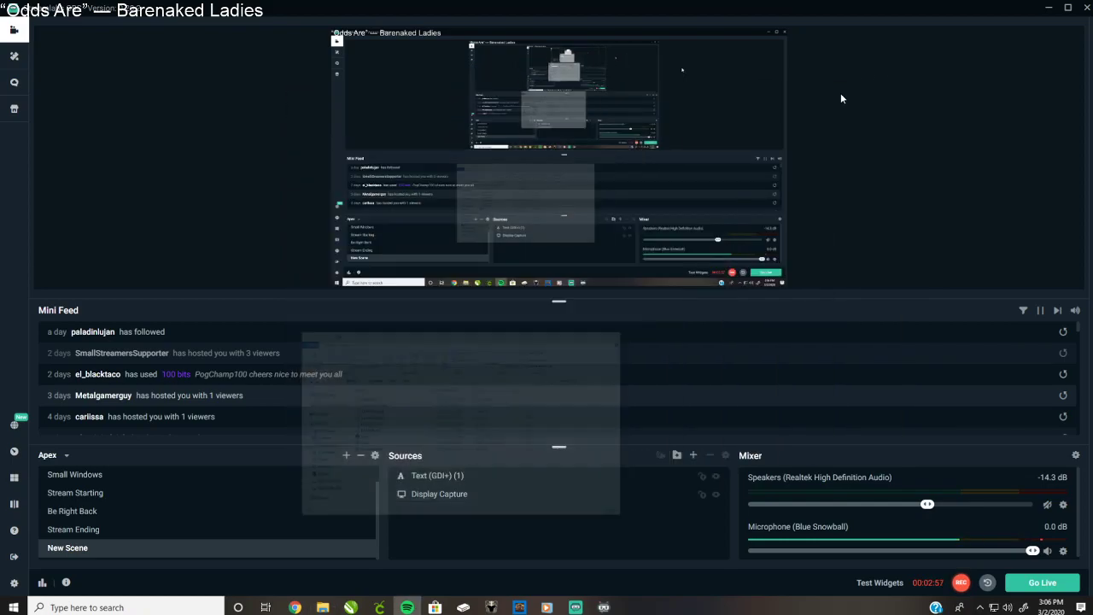
- Drag the song title text to the left side of the scene preview
click(835, 95)
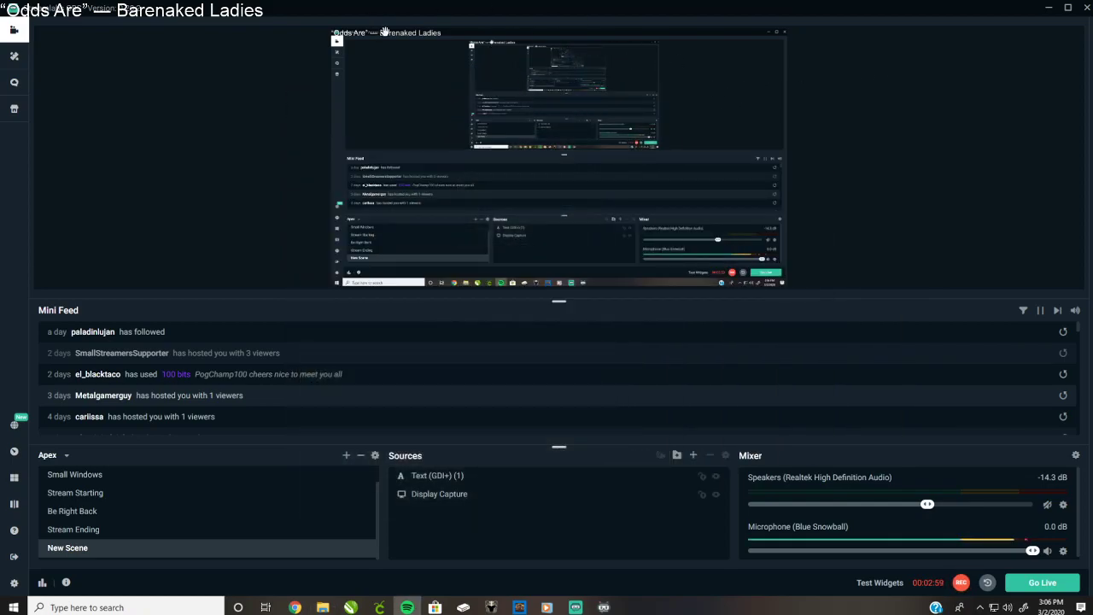
drag(384, 31, 408, 115)
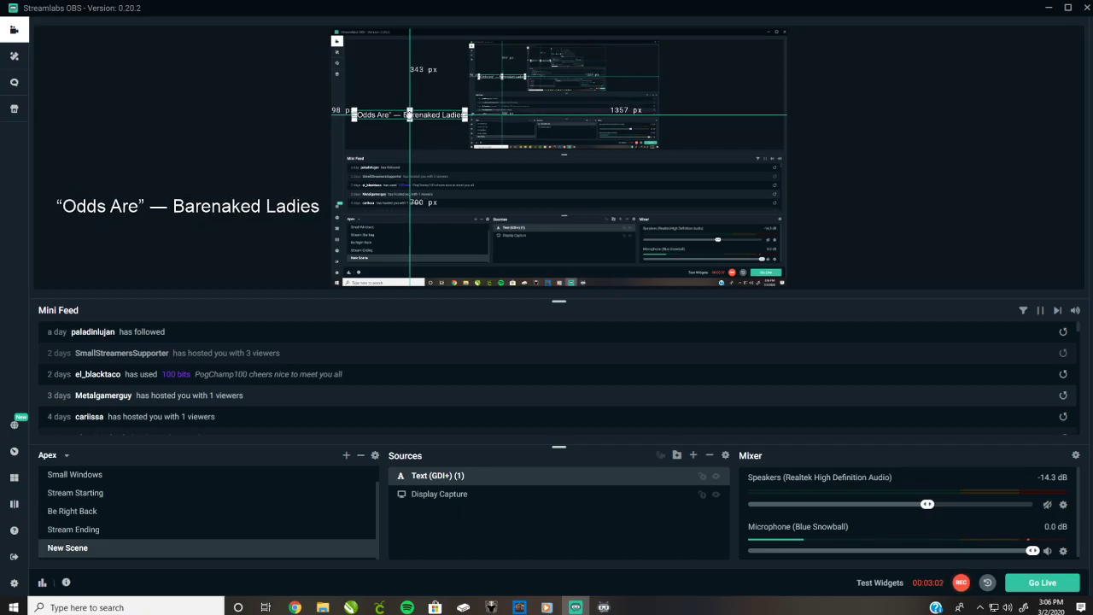
click(782, 92)
click(445, 118)
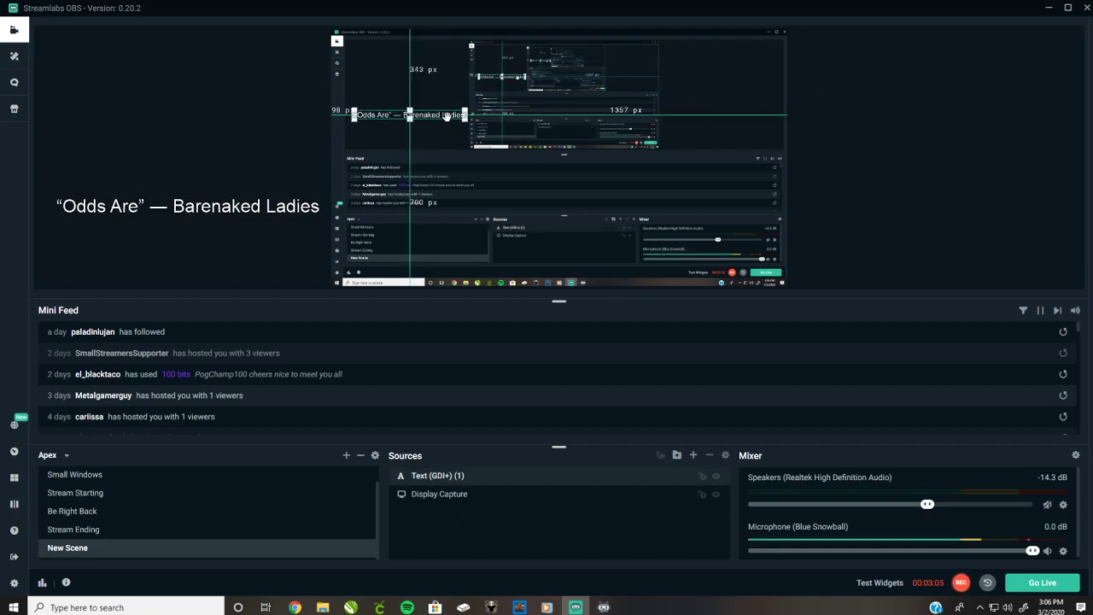
click(848, 133)
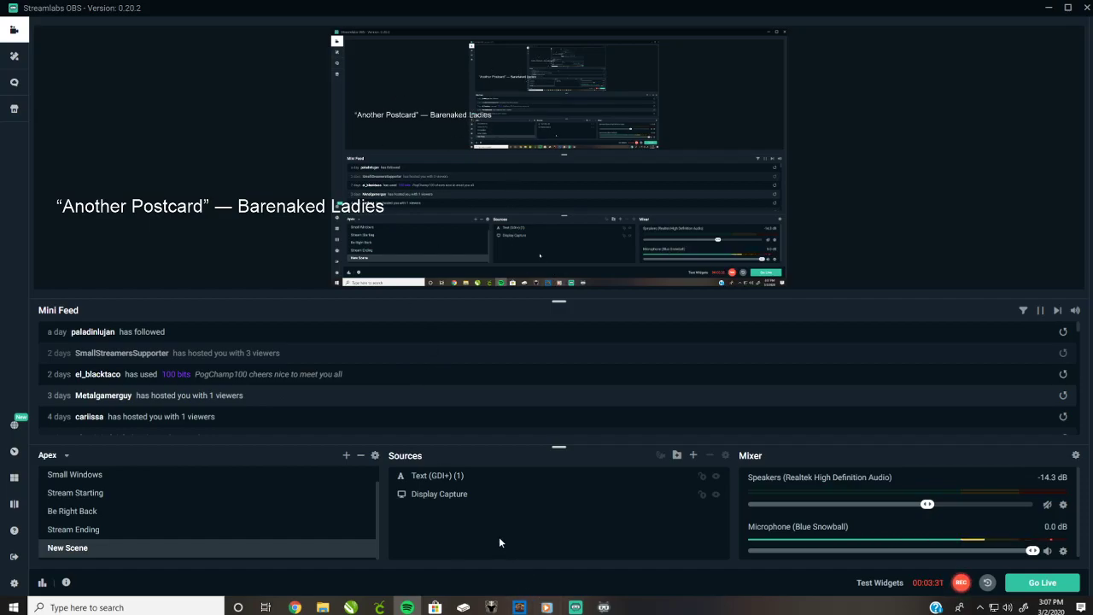
- Add a Scroll filter with horizontal speed 45 to the Text (GDI+) source
click(446, 476)
right_click(446, 477)
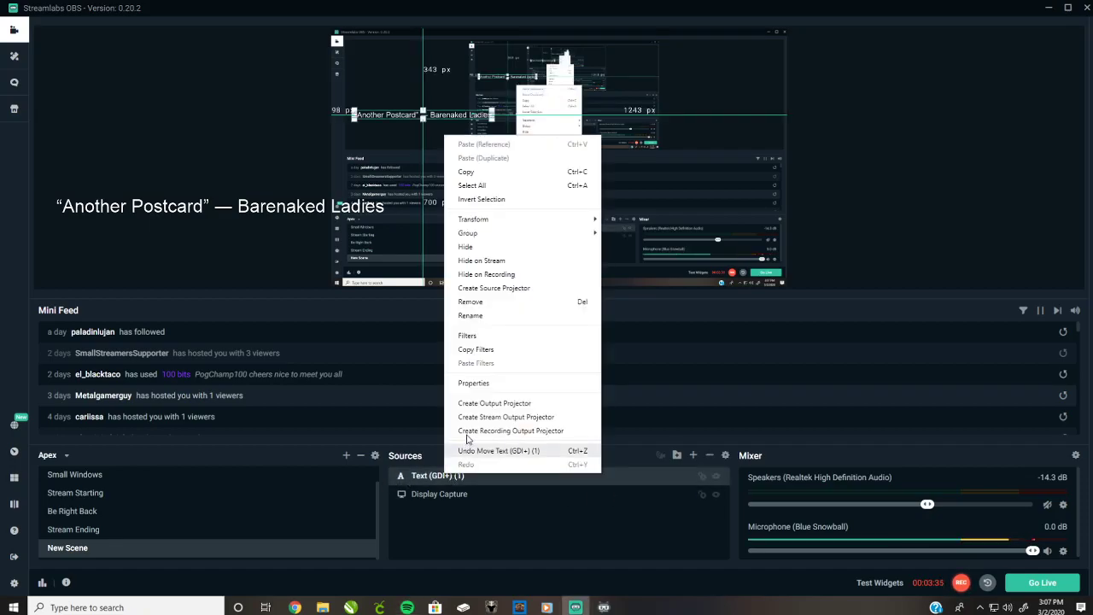
click(471, 336)
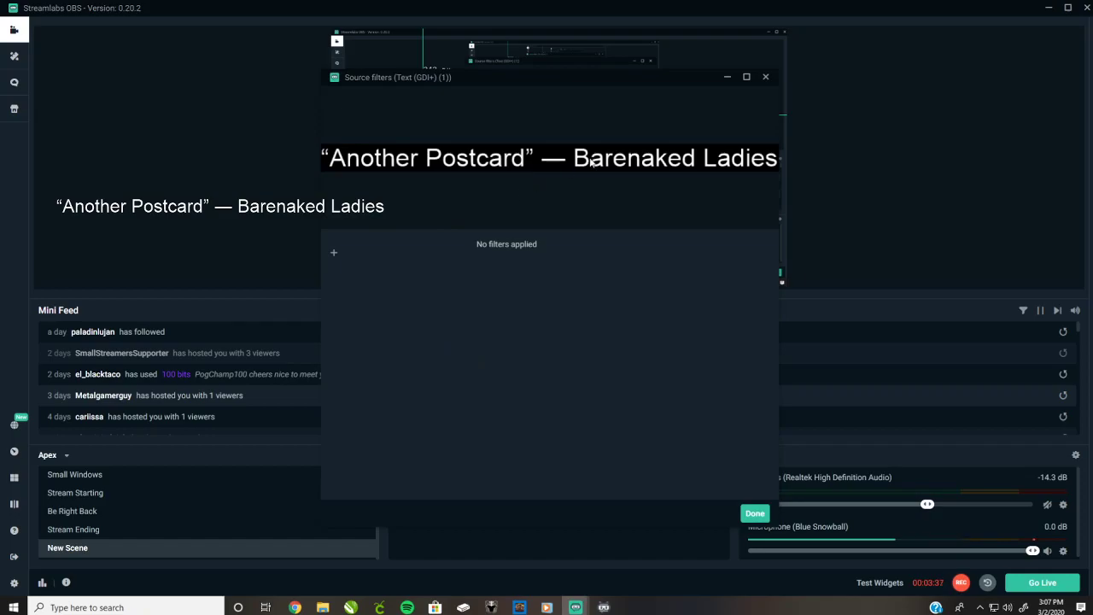
click(335, 255)
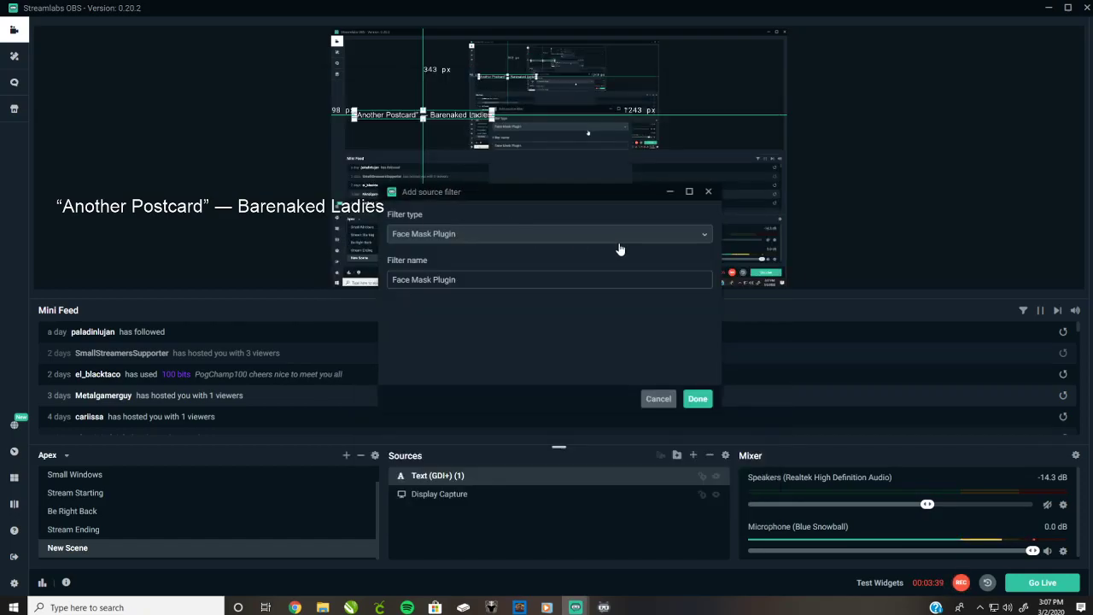
click(700, 236)
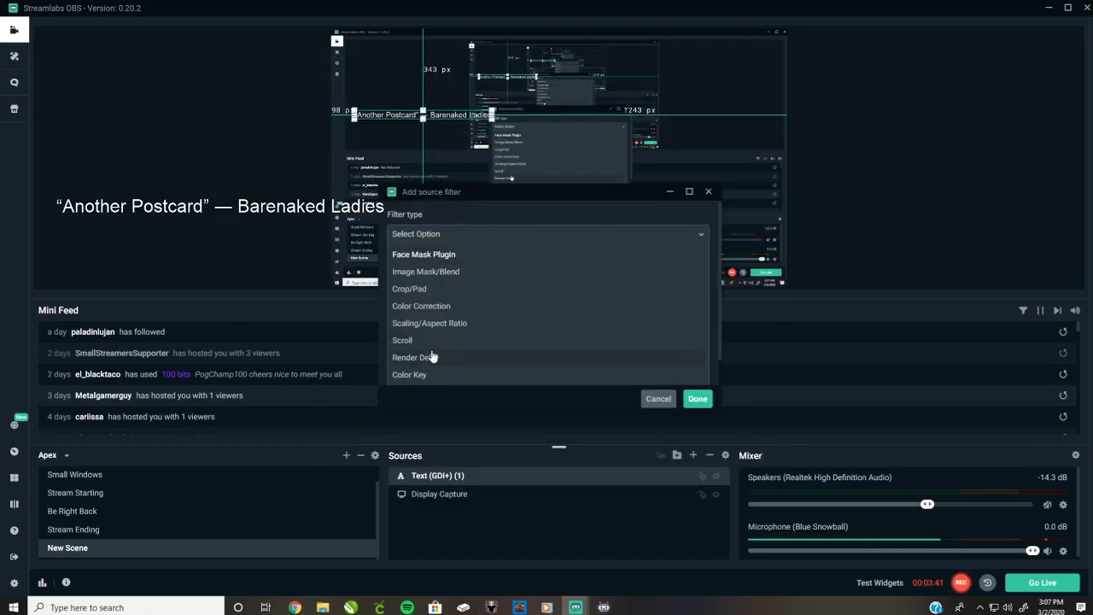
click(431, 344)
click(696, 398)
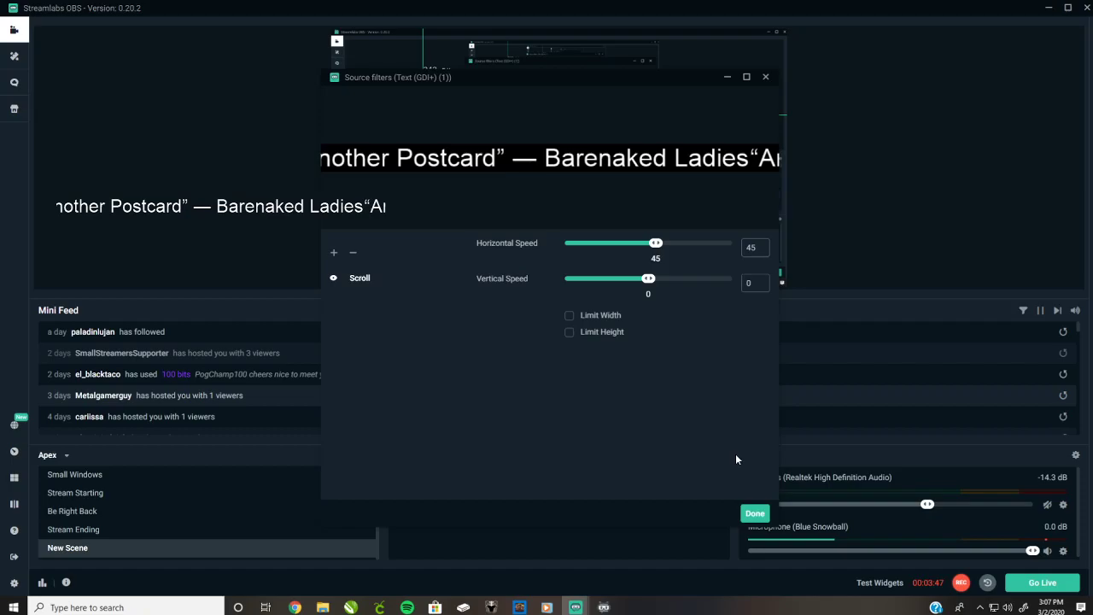
- Close the filters window and drag the scrolling text lower in the scene
click(755, 514)
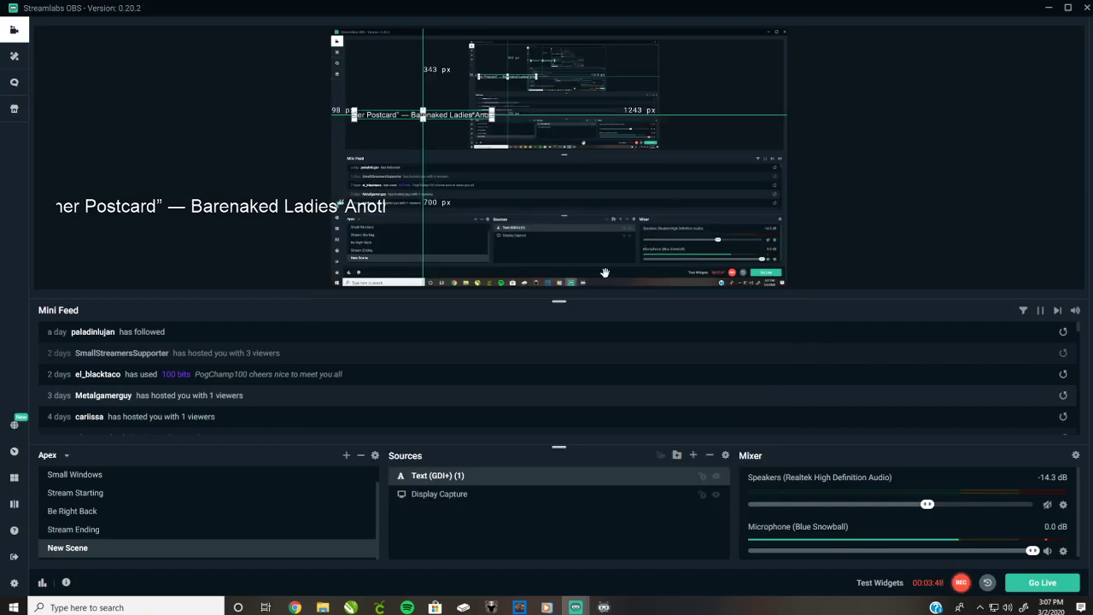
click(440, 127)
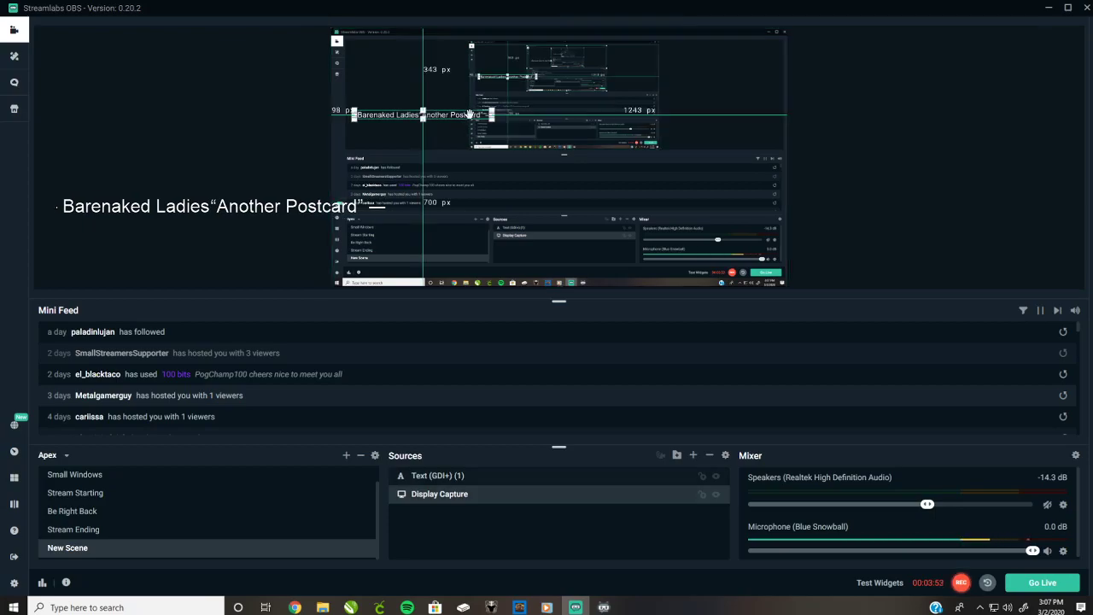
drag(468, 128, 471, 150)
- Switch the song text to a decorative gothic-style font and enable a size-2 outline
double_click(458, 482)
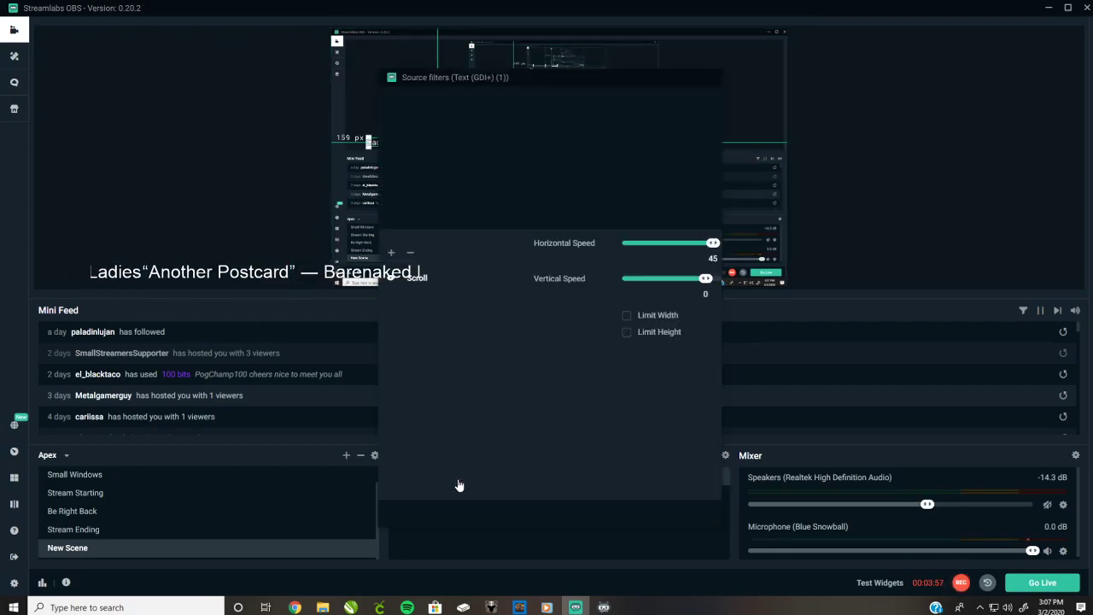
scroll(586, 392, down, 1)
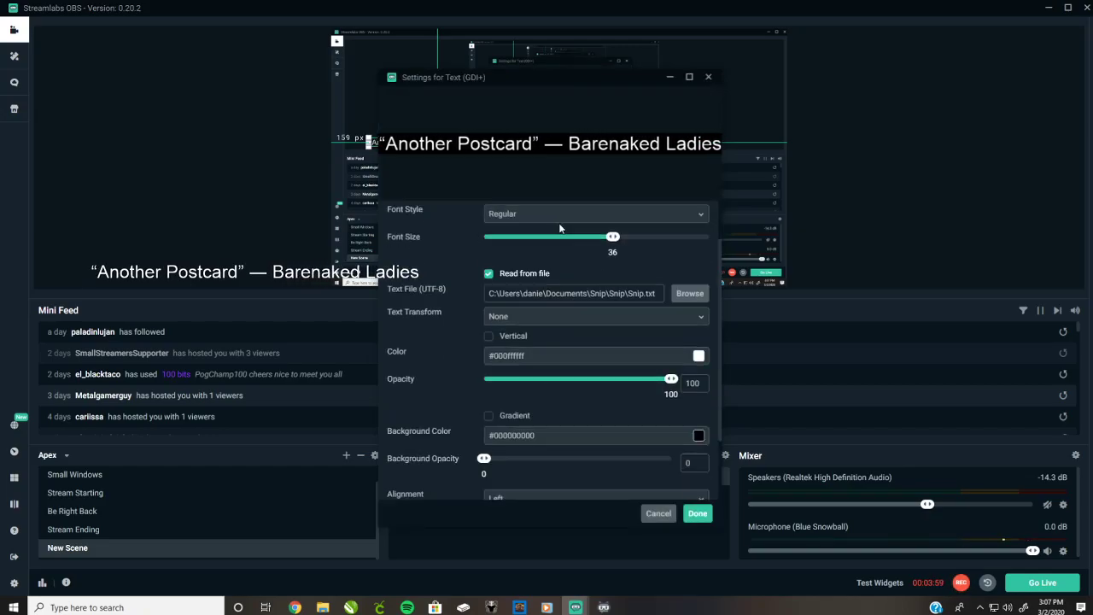
scroll(566, 256, up, 1)
click(567, 249)
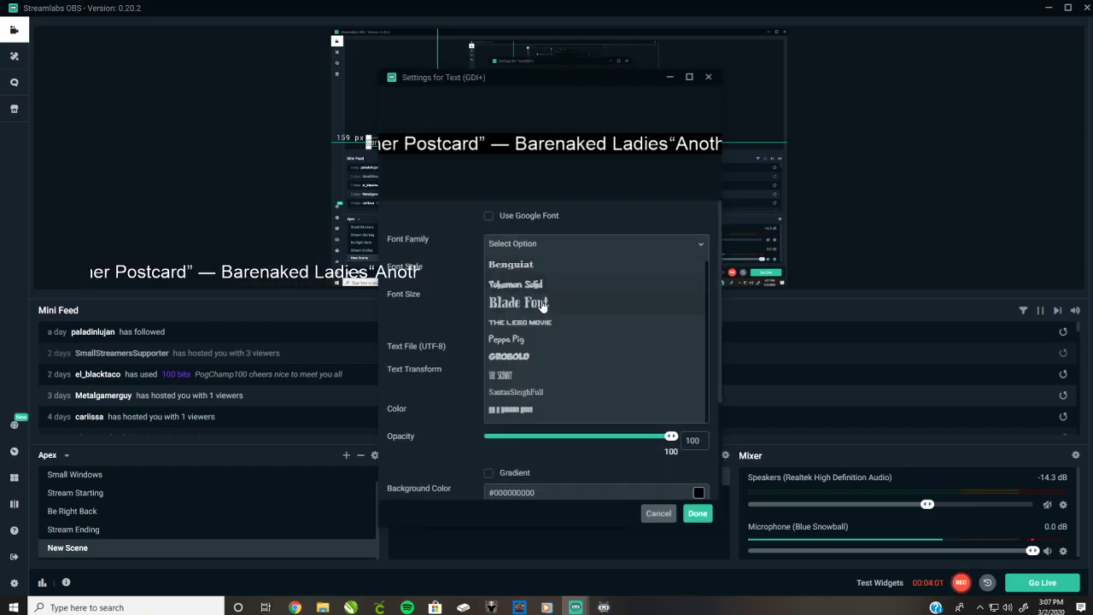
click(603, 305)
scroll(603, 305, down, 1)
scroll(690, 359, down, 2)
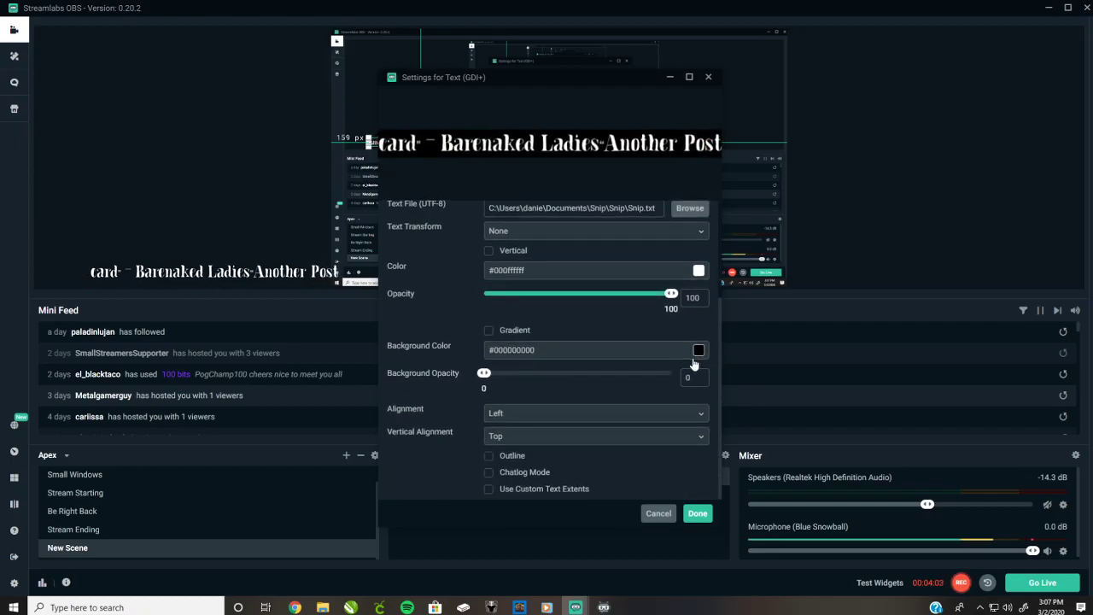
click(490, 456)
scroll(694, 446, down, 1)
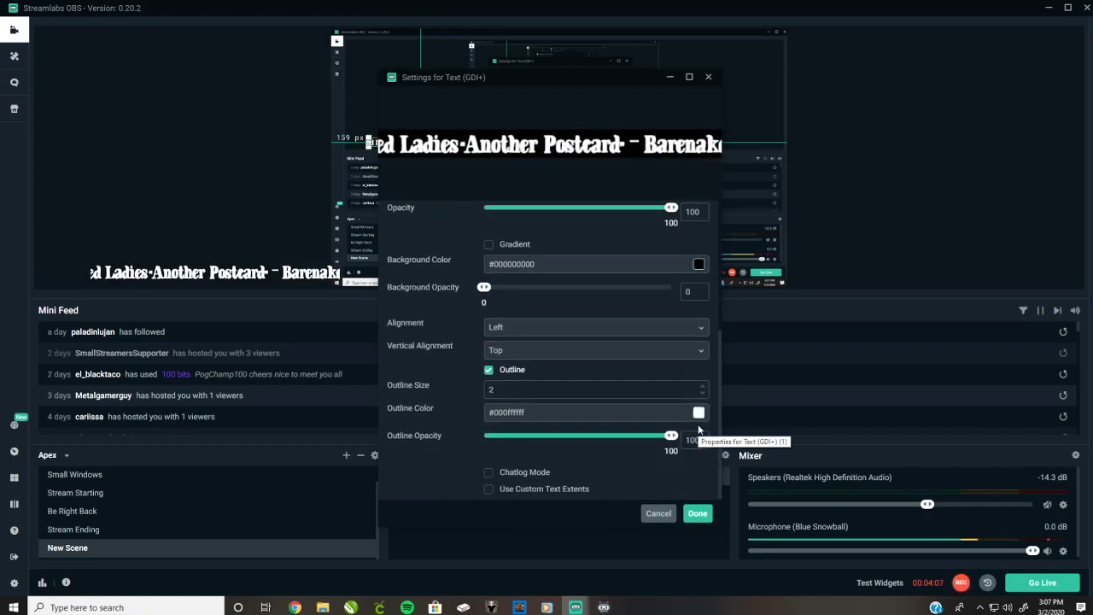
click(659, 514)
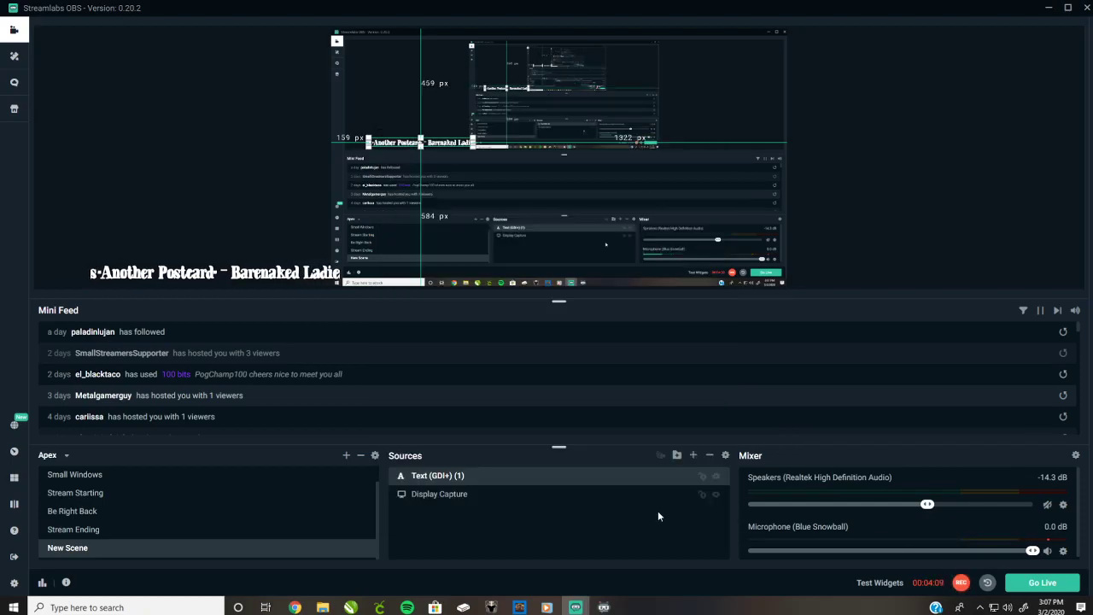